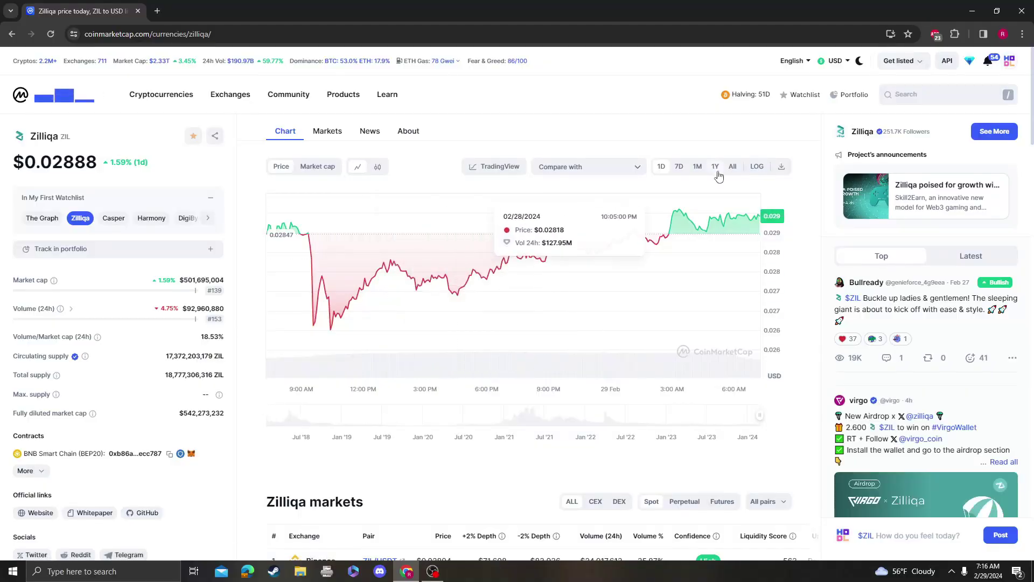
Switch Zilliqa's price chart to the ALL (all-time) range
click(732, 167)
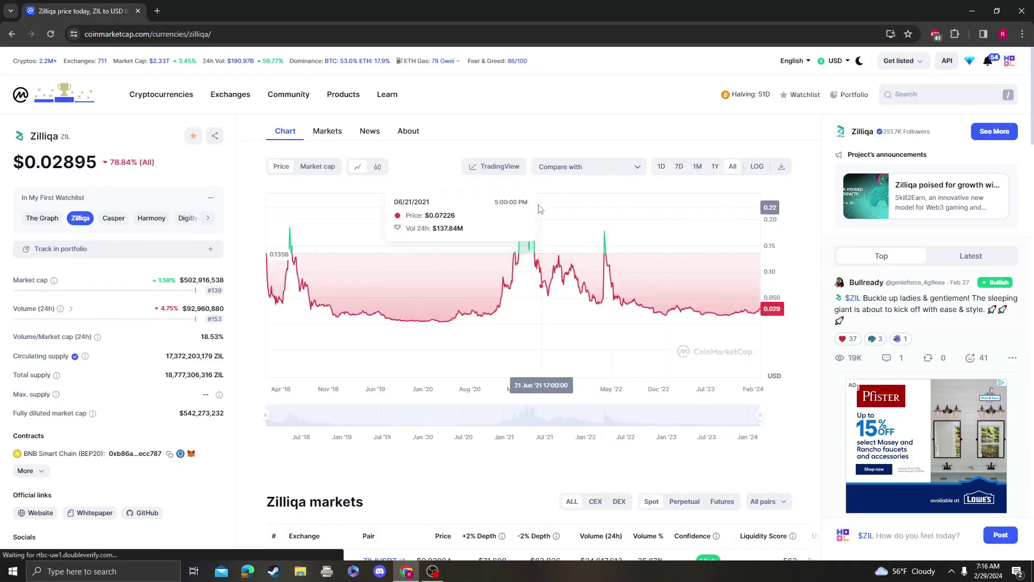
Open the ZIL/USDT technical analysis chart and begin a Fibonacci retracement from May 2023
click(494, 167)
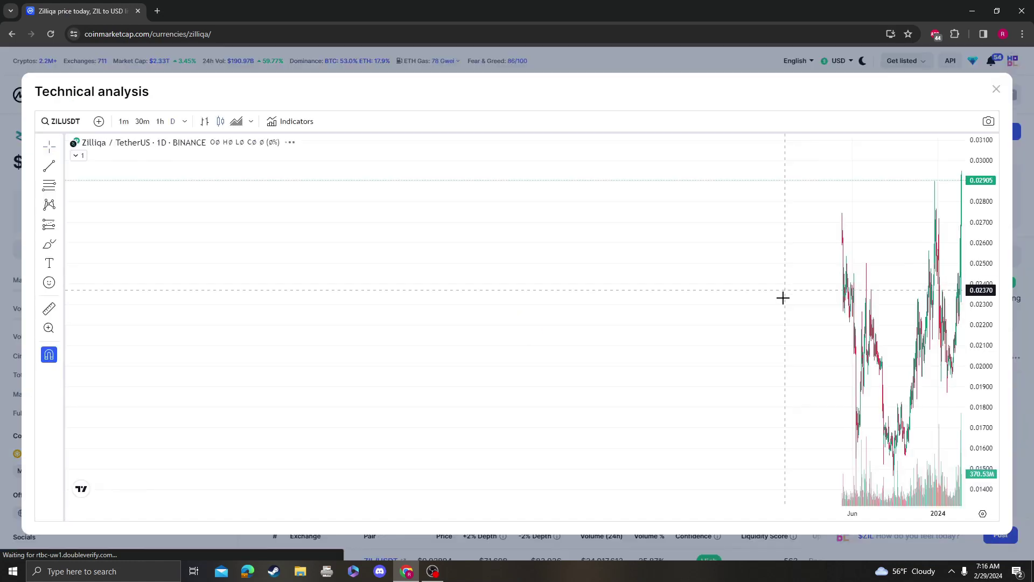
scroll(598, 312, up, 3)
scroll(517, 311, up, 3)
scroll(517, 311, up, 2)
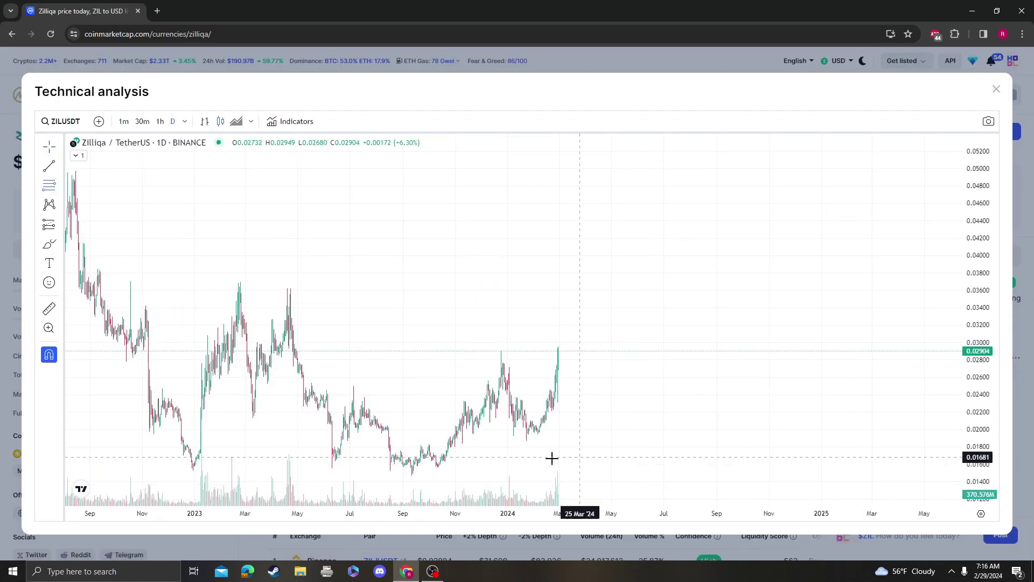
click(307, 350)
Delete the first fib, redraw it from 0.01861 to 0.02951, and close technical analysis
click(849, 439)
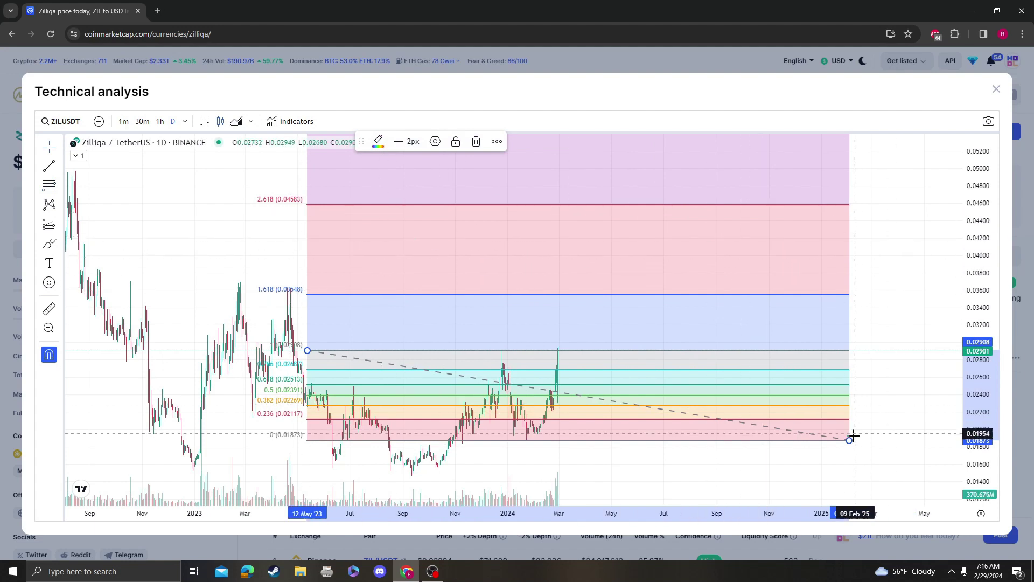
key(Delete)
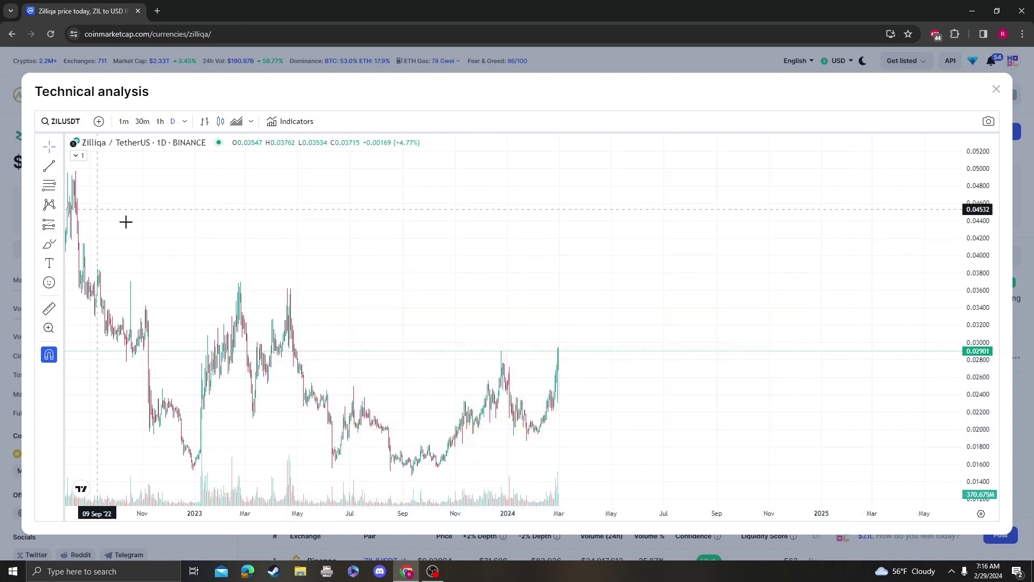
click(854, 441)
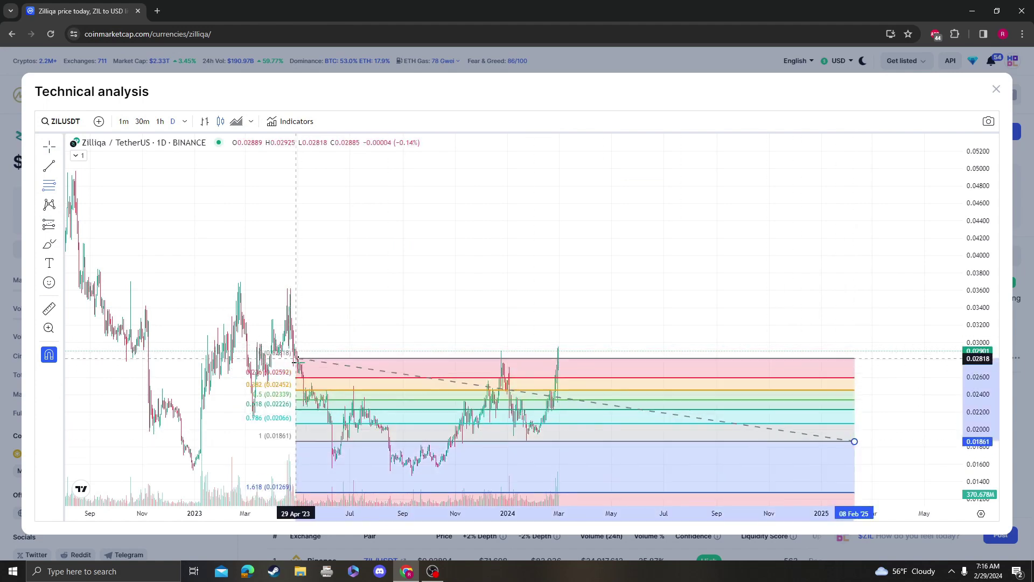
click(429, 348)
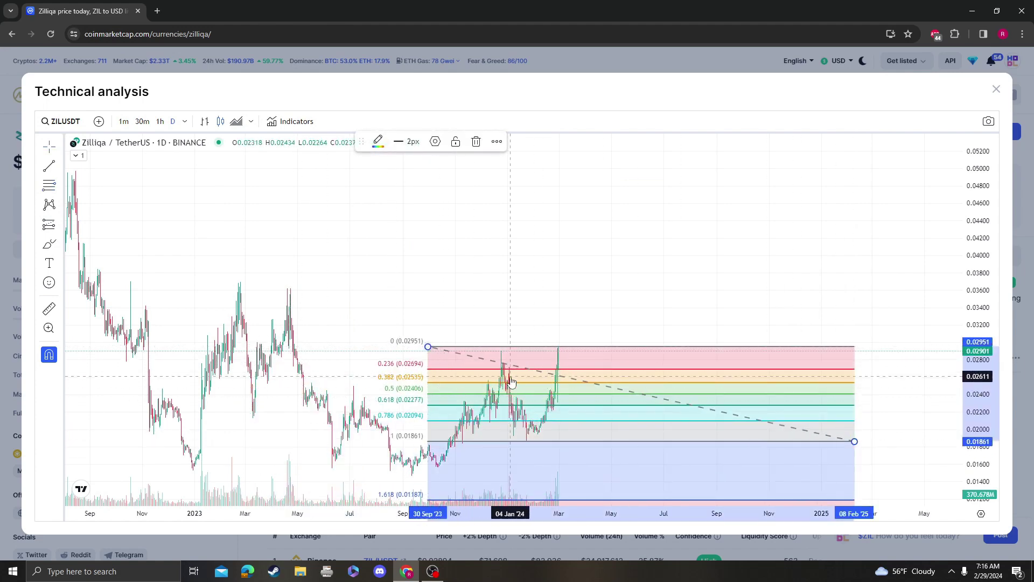
click(995, 91)
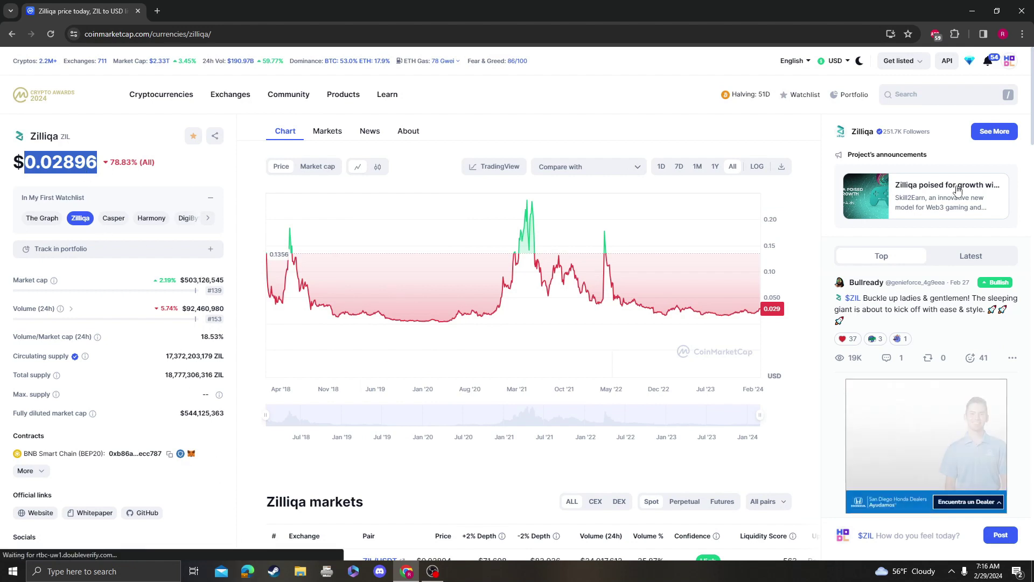
Switch Zilliqa's price chart to the 1M range
click(695, 167)
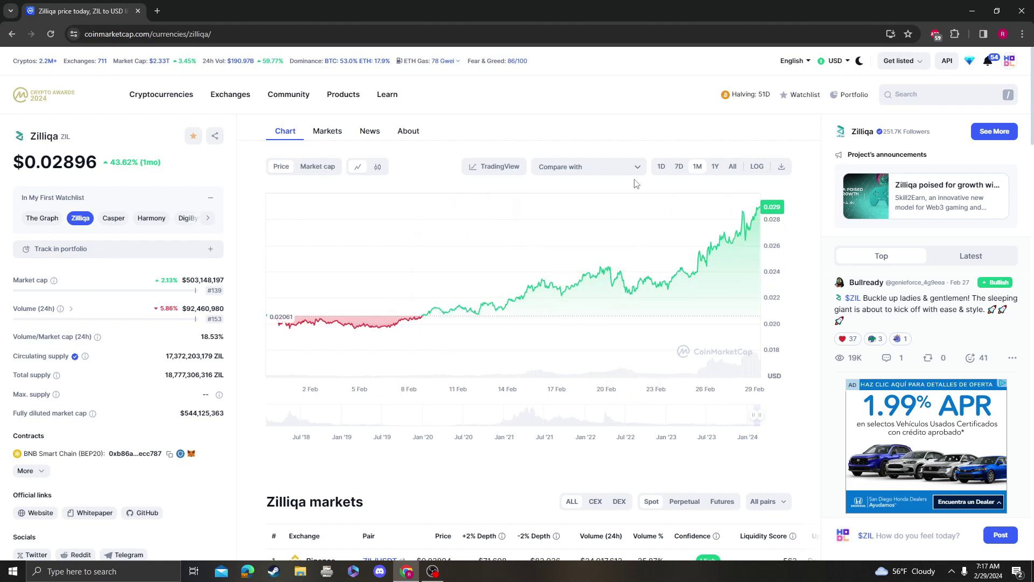
In technical analysis, replace the old fib with a macro one from 0.25696 to 0.01455
click(493, 167)
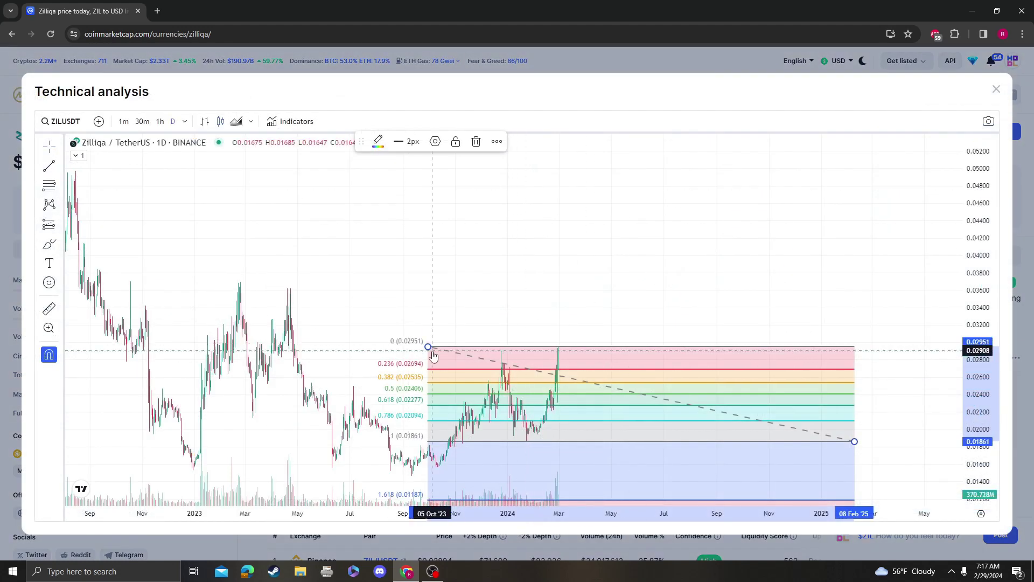
key(Delete)
scroll(635, 280, down, 5)
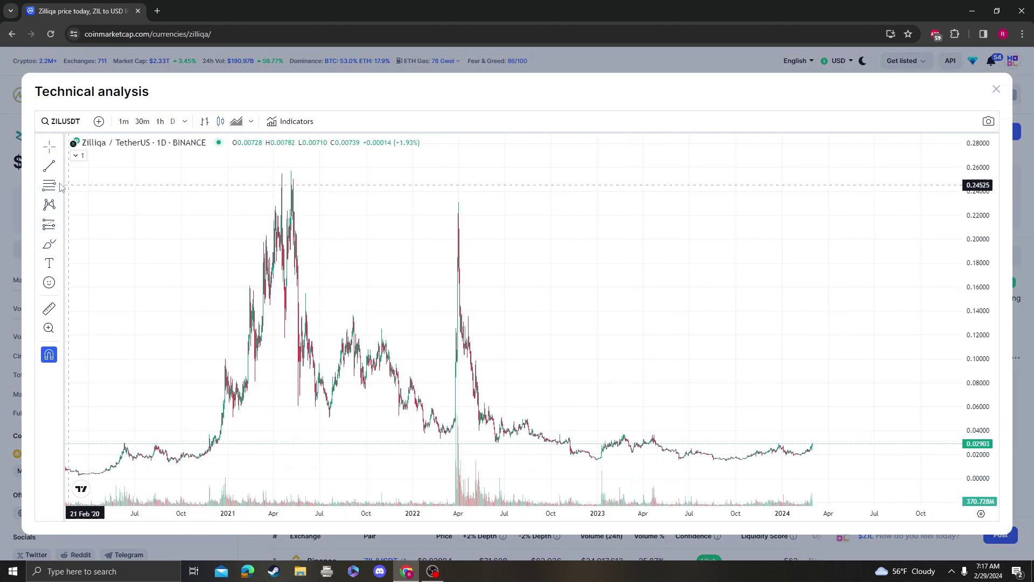
click(196, 169)
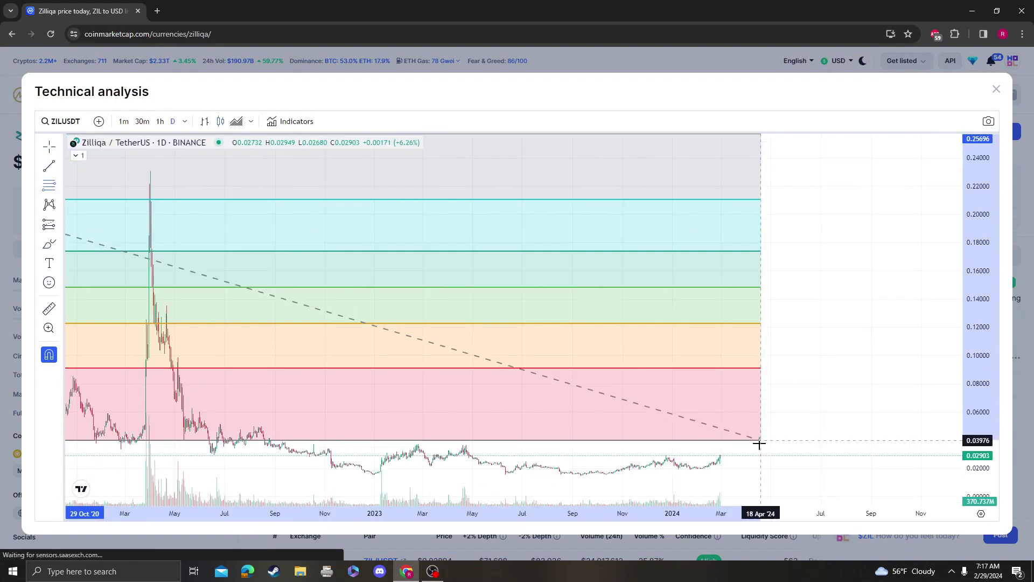
click(940, 477)
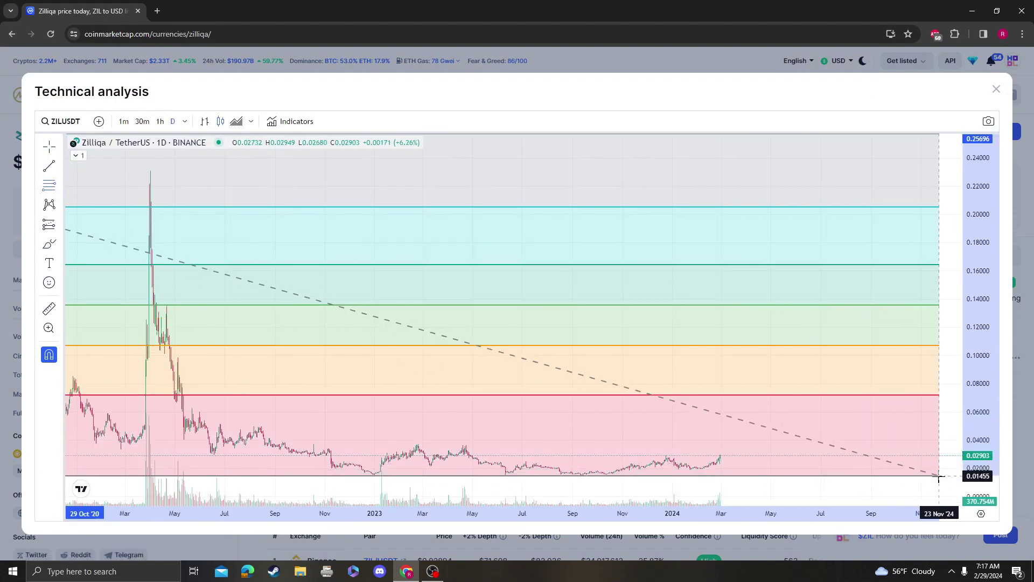
click(940, 477)
scroll(614, 283, up, 5)
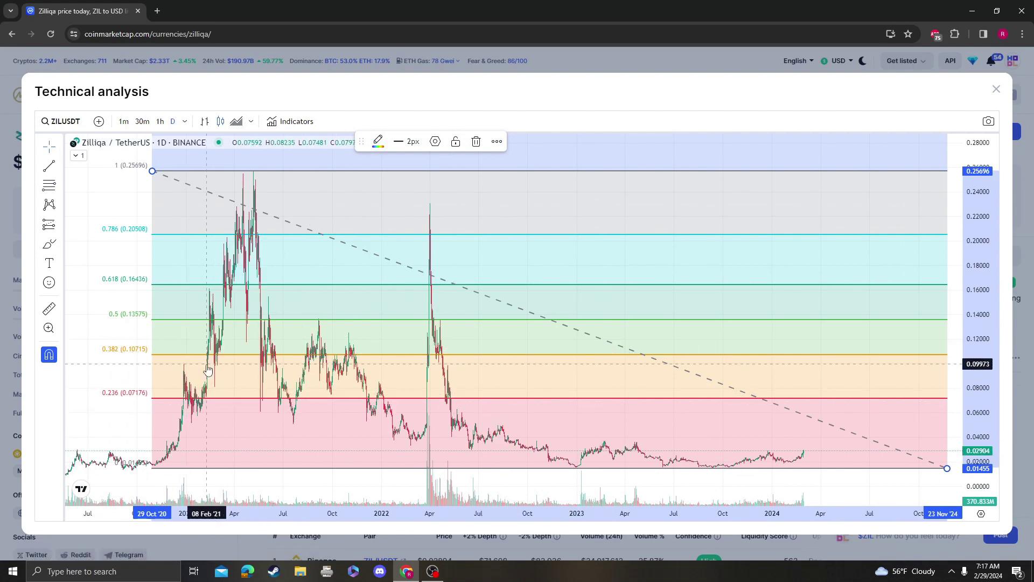
Measure a price move, delete the macro fib, and show the 1Y chart
shift+drag(922, 397, 816, 348)
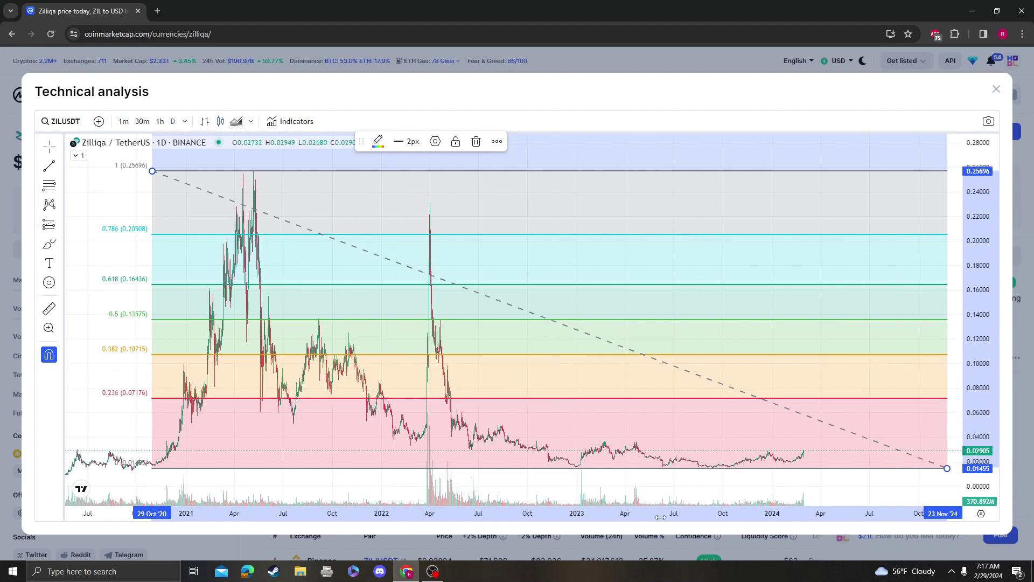
key(Delete)
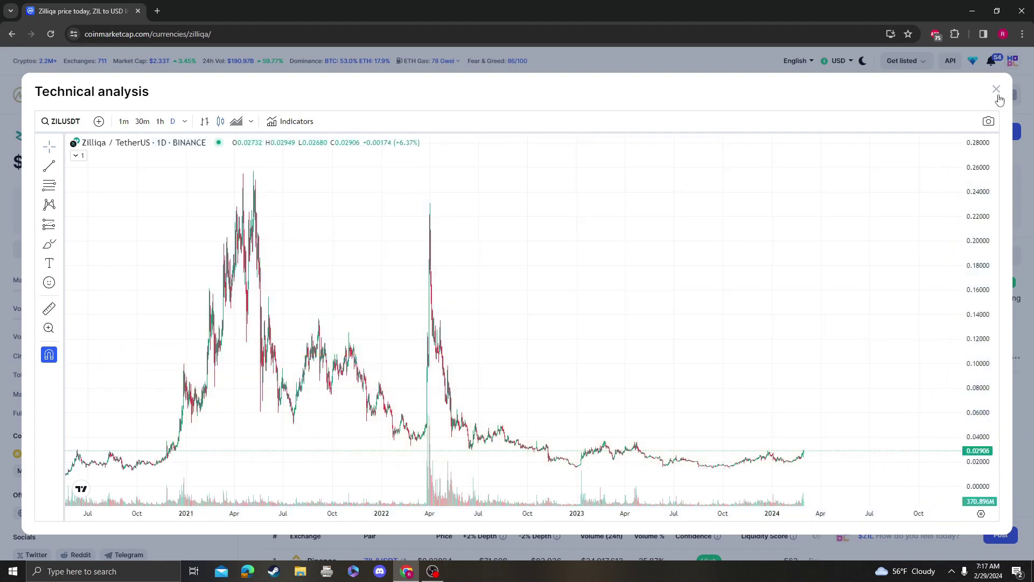
click(997, 91)
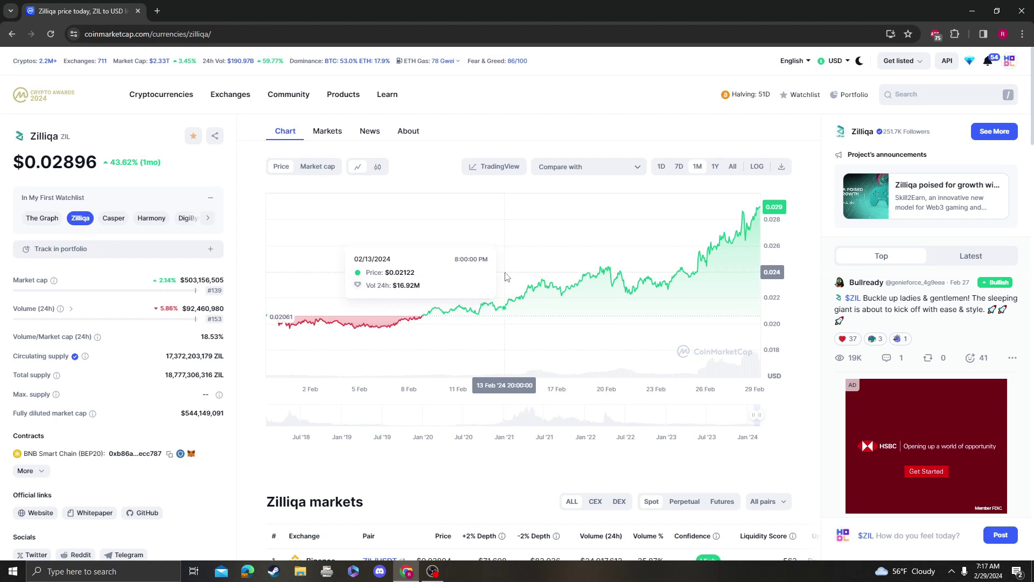
click(716, 166)
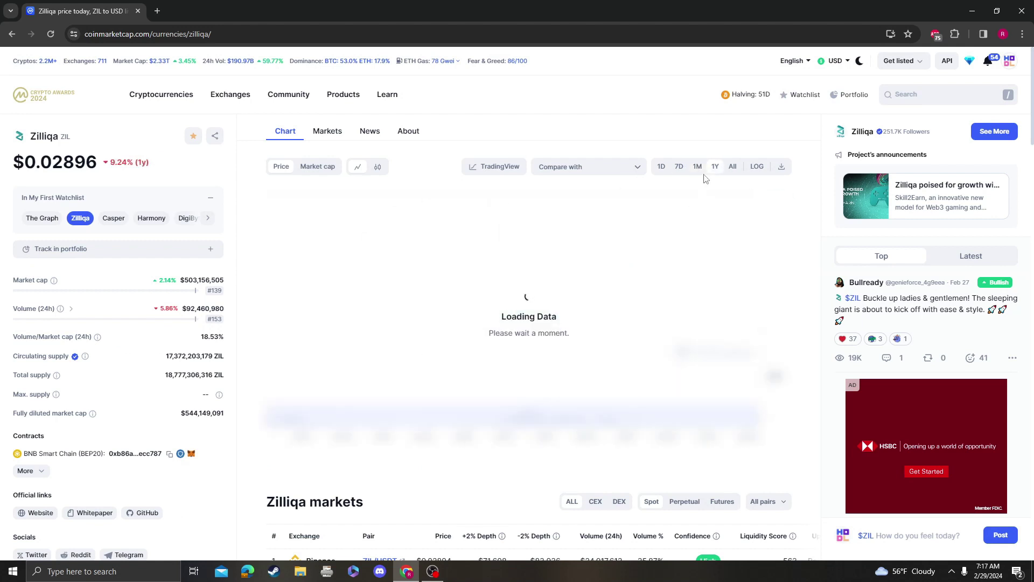